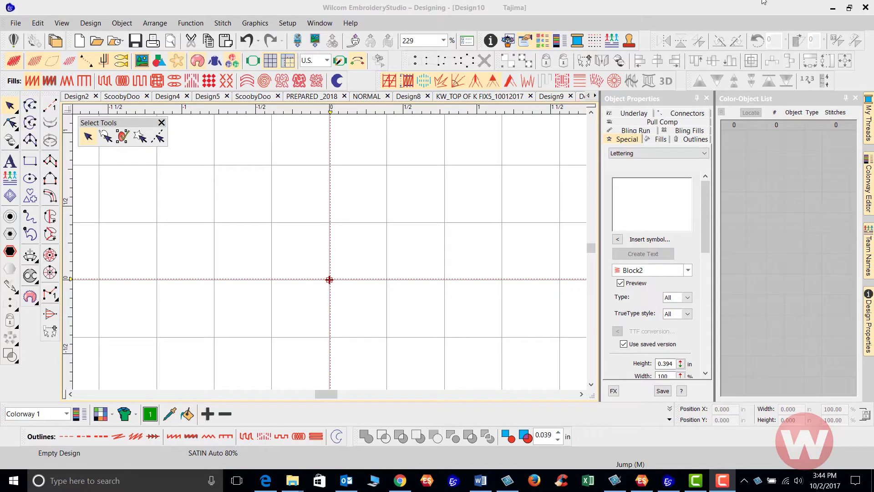
Step: Create the 'Scooby Doo' lettering object and place it at the design centre
left_click(634, 193)
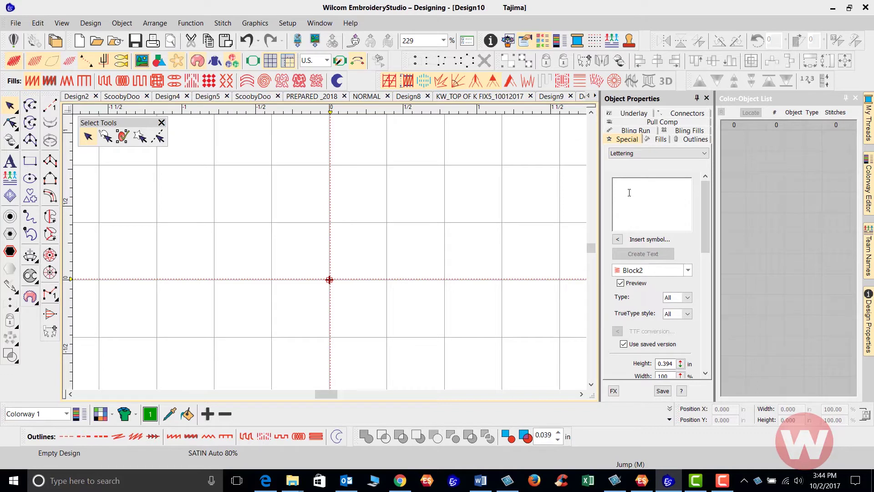
type("Scoob")
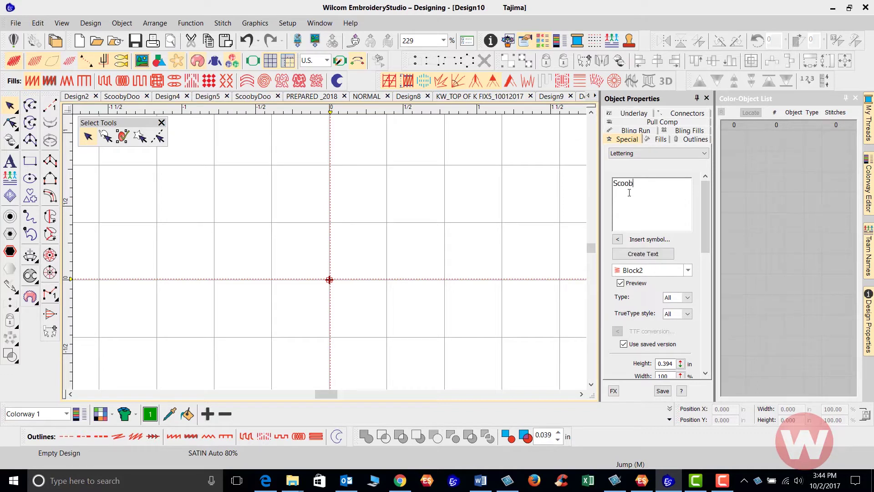
type("y Do")
type("o")
left_click(652, 257)
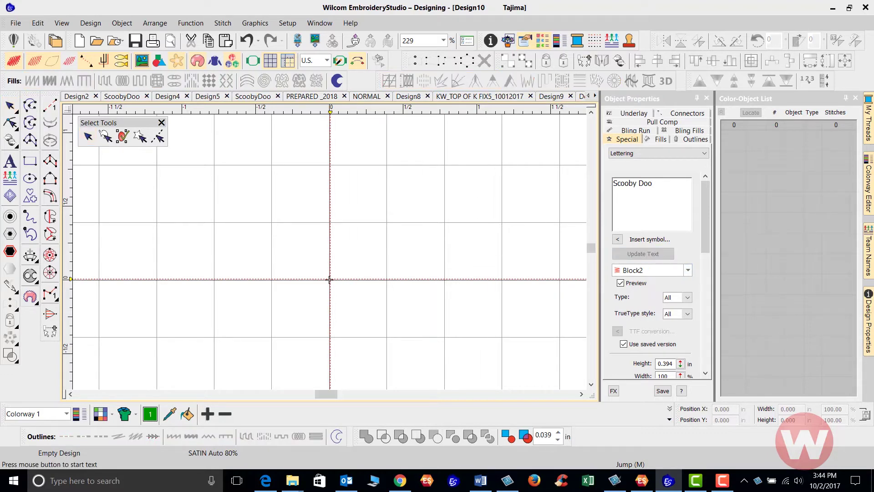
left_click(329, 280)
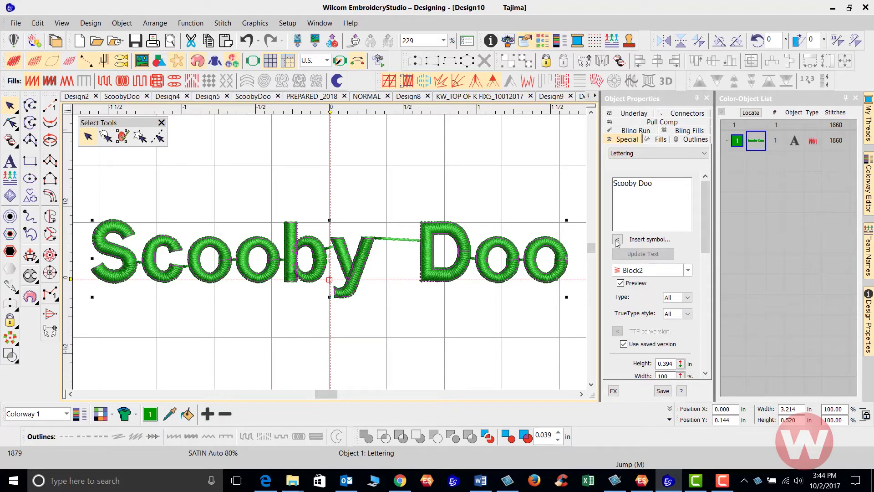
left_click_drag(707, 222, 712, 319)
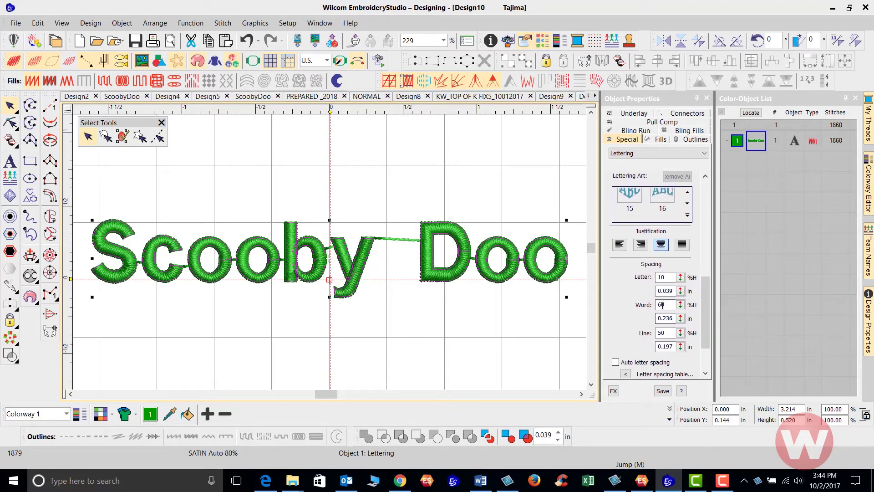
Step: Reduce the lettering's Word spacing from 60 to 32 %H
left_click_drag(681, 305, 636, 341)
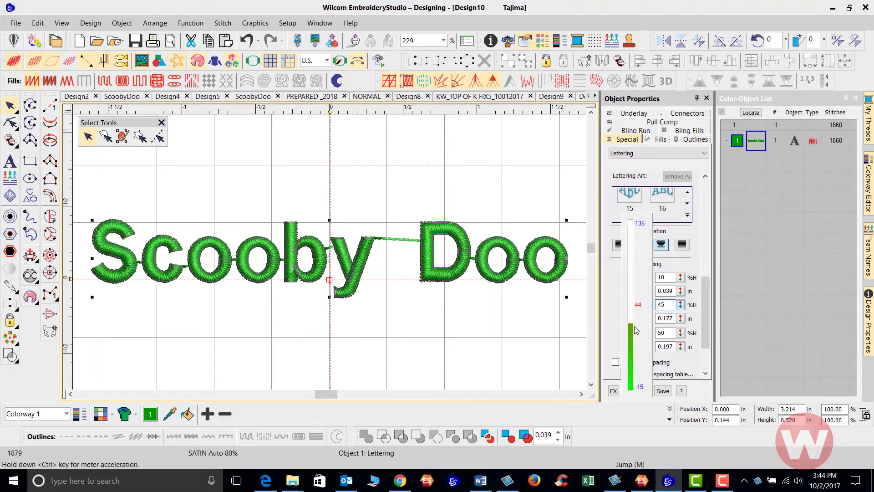
left_click(681, 306)
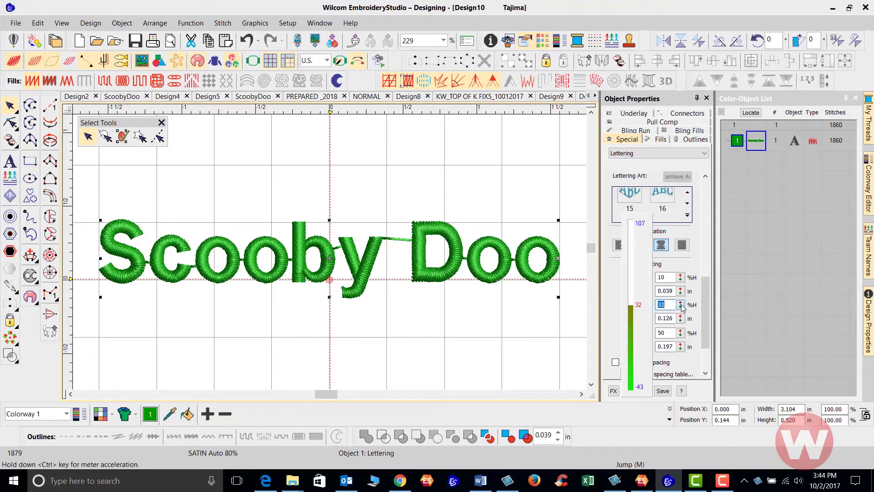
left_click(635, 309)
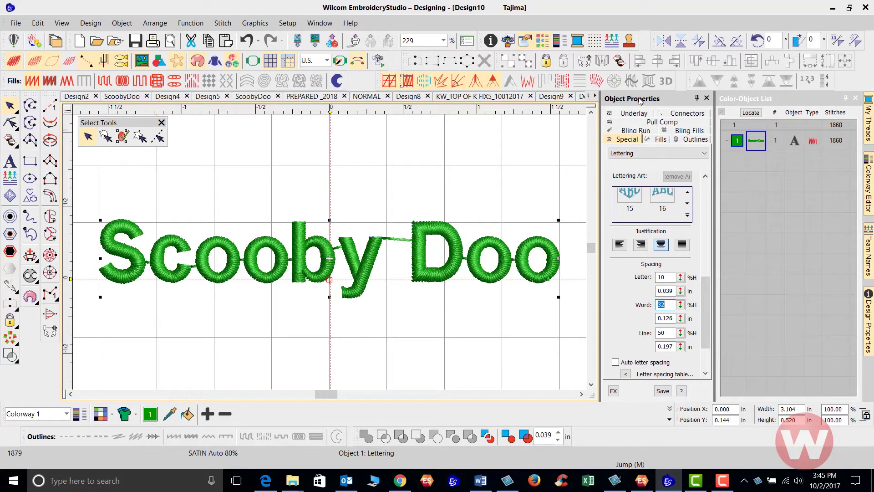
Step: Set the lettering's Trim after connector option to If next connector (2.00 mm)
left_click(685, 113)
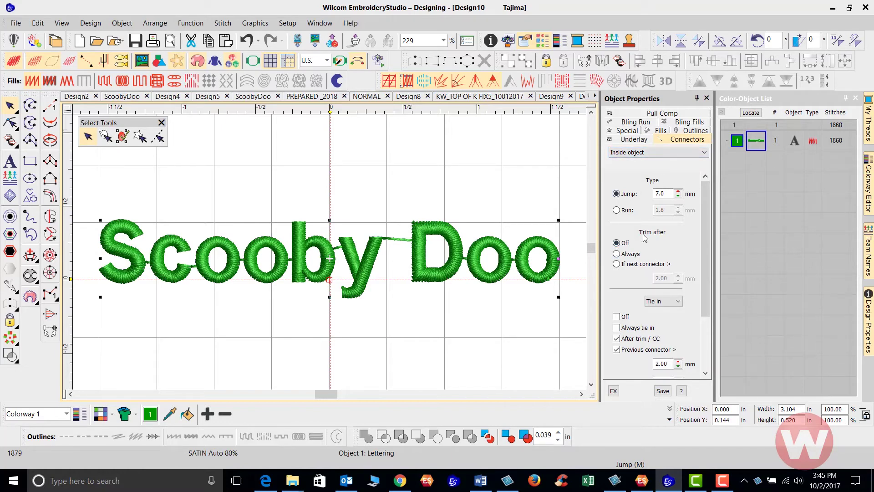
left_click(617, 263)
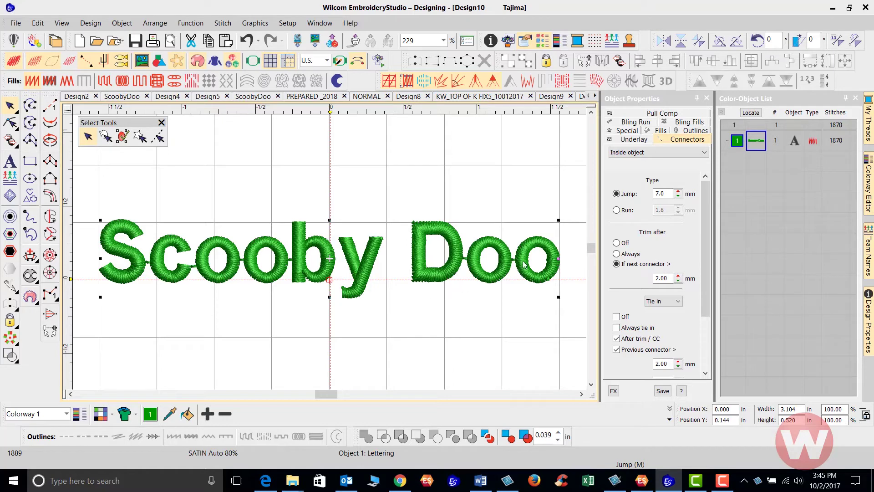
Step: Apply Lettering Art style 12 to the Scooby Doo lettering from the Special settings
left_click(629, 131)
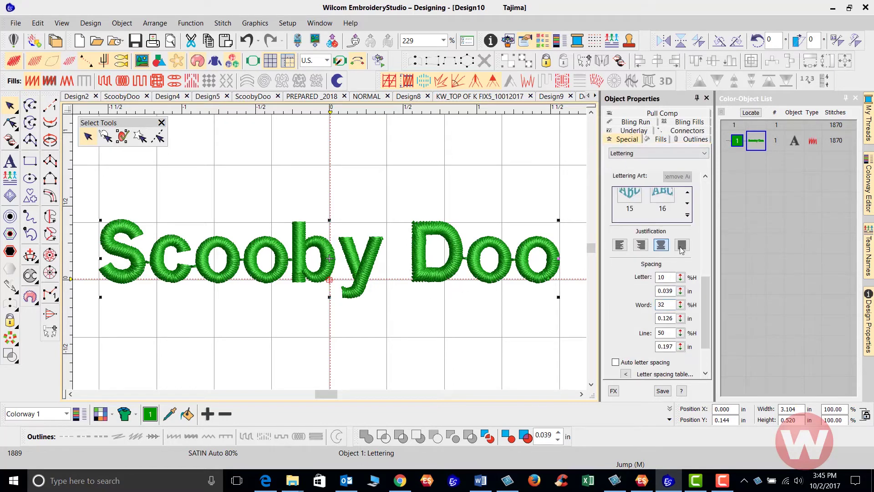
scroll(709, 301, "up", 3)
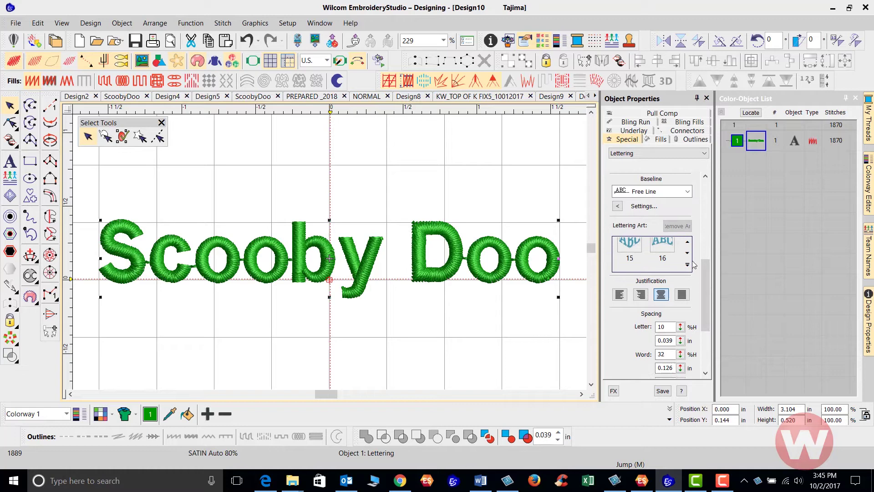
left_click(687, 253)
left_click(688, 263)
left_click(688, 242)
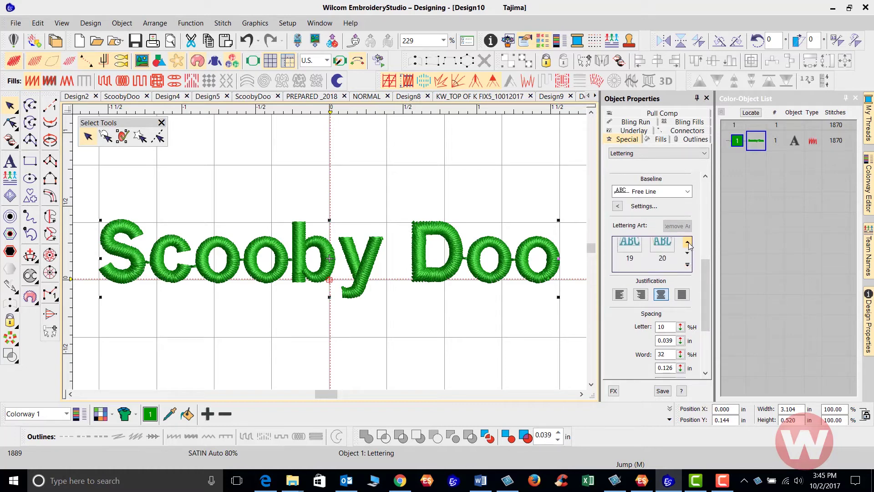
left_click(688, 243)
left_click(689, 242)
left_click(666, 249)
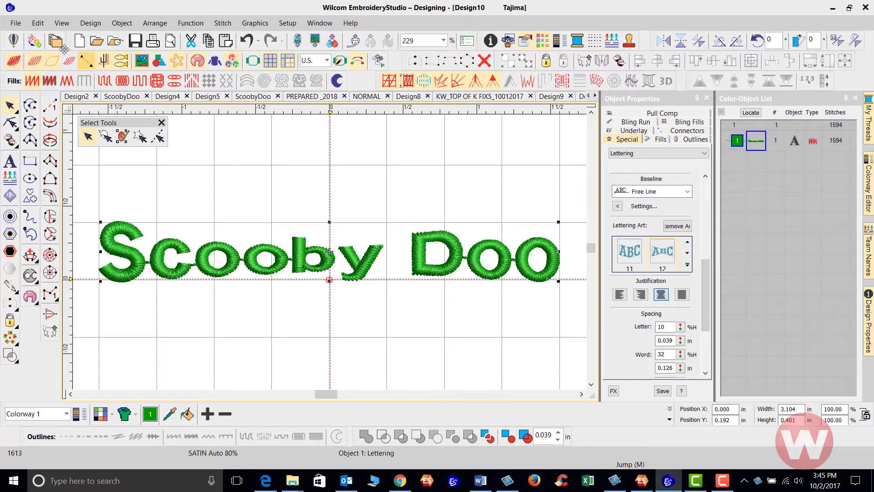
left_click(16, 22)
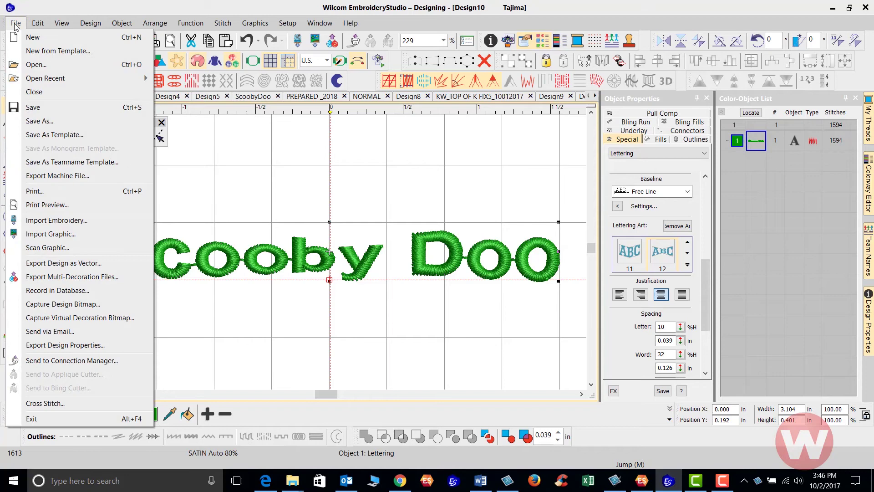
Step: Save the design as template ScoobyDoo.EMT, confirming replacement of the existing file
left_click(55, 135)
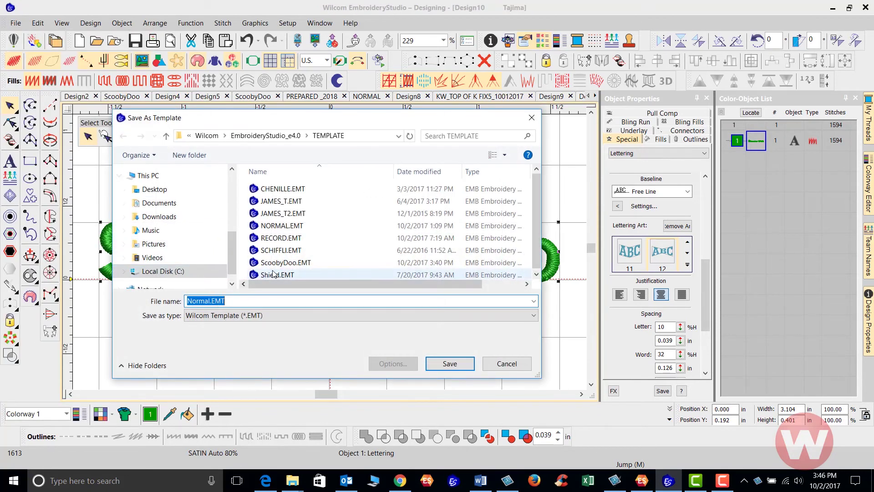
left_click(288, 263)
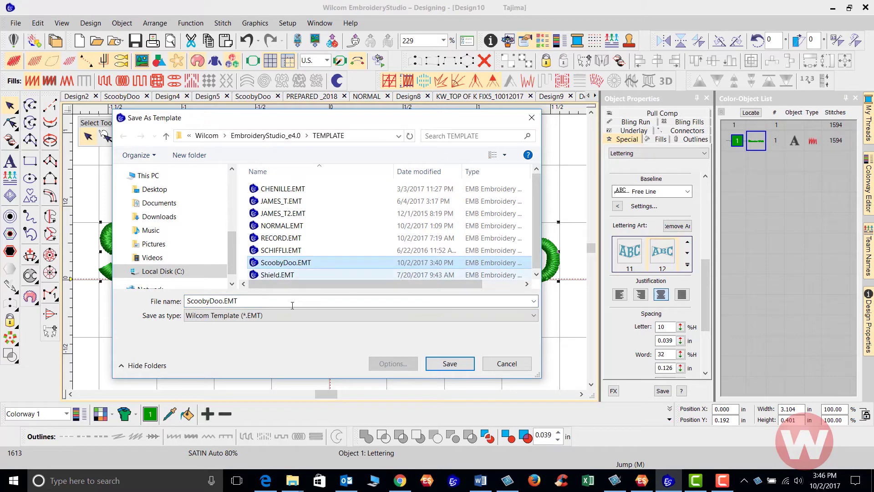
left_click(225, 300)
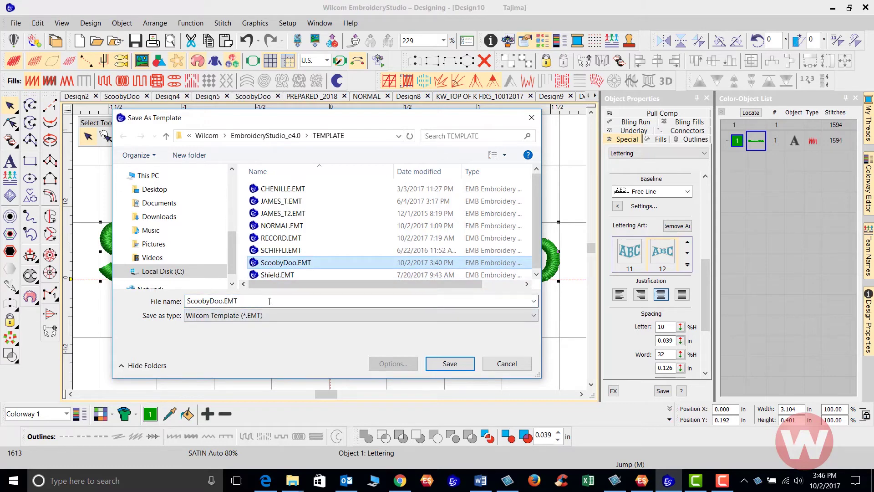
left_click(450, 363)
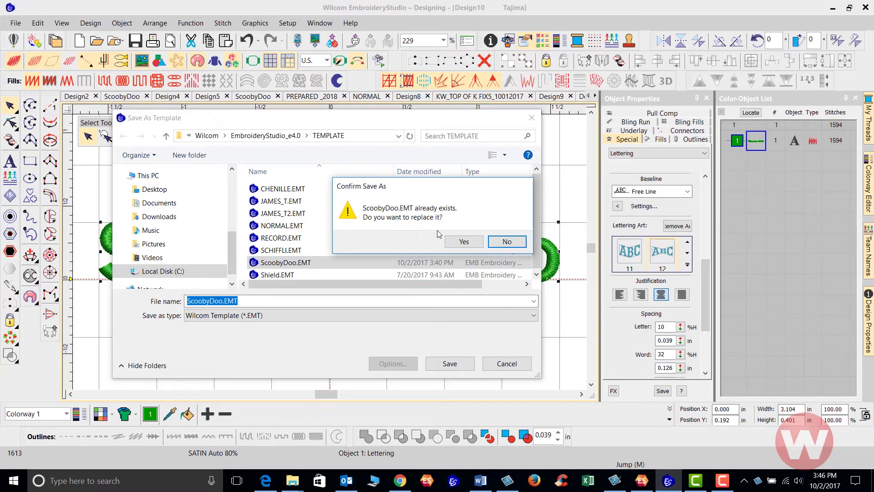
left_click(464, 241)
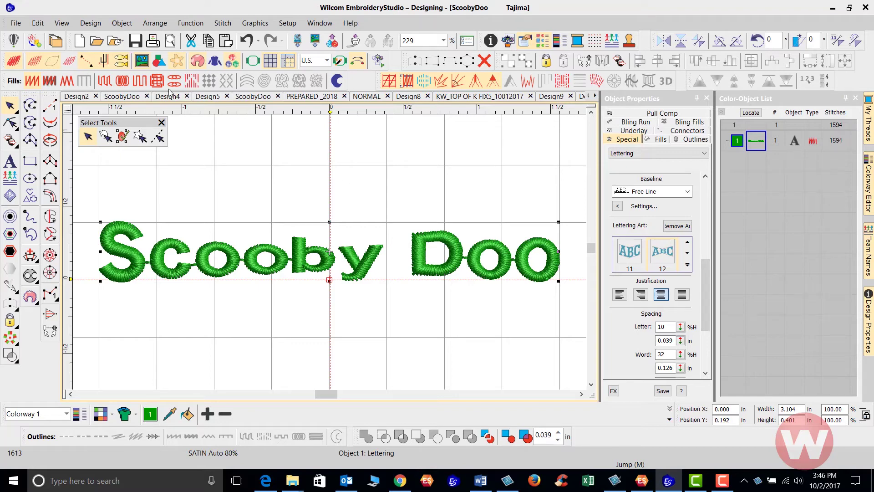
Step: Create a new design from the ScoobyDoo template via New from Template
left_click(15, 24)
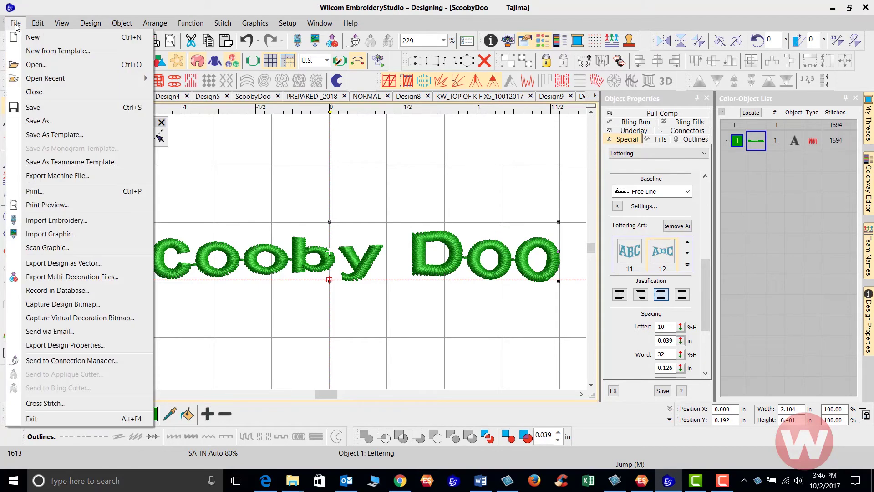
left_click(53, 53)
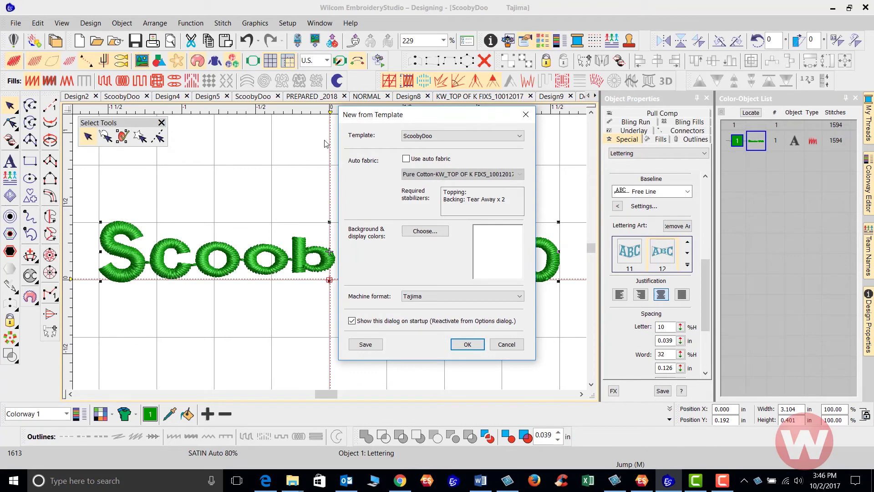
left_click(522, 140)
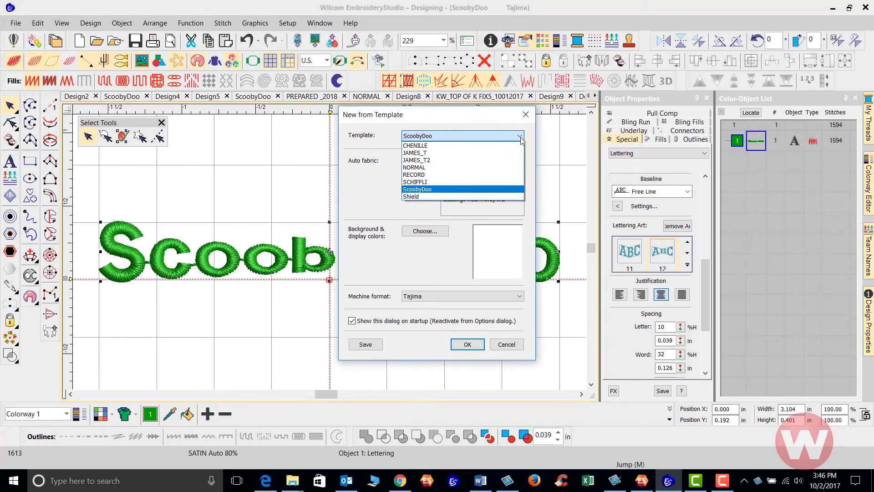
left_click(475, 190)
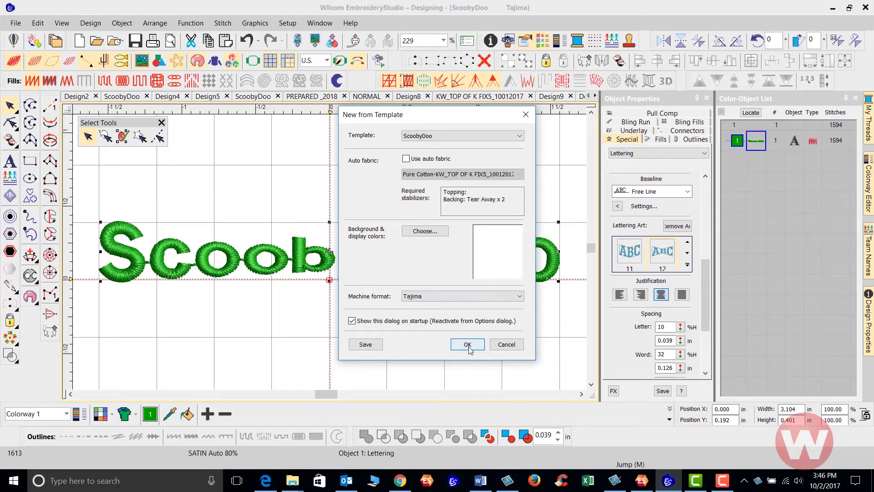
left_click(467, 344)
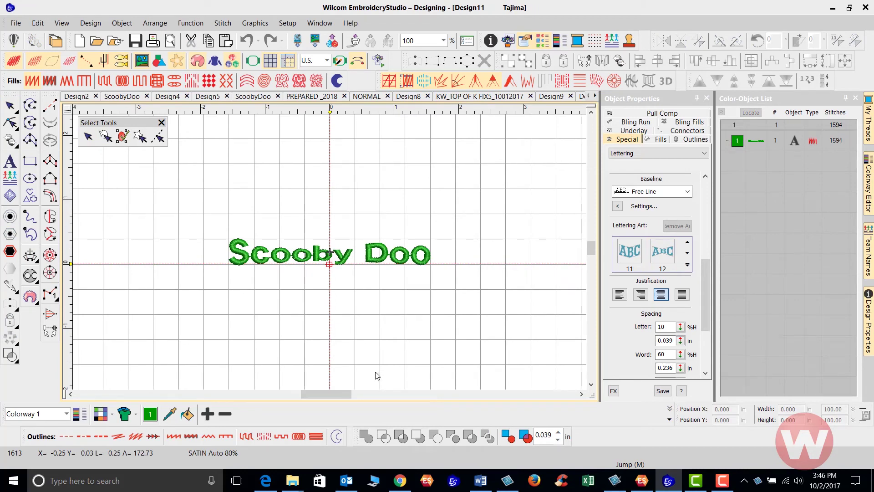
scroll(330, 252, "up", 3)
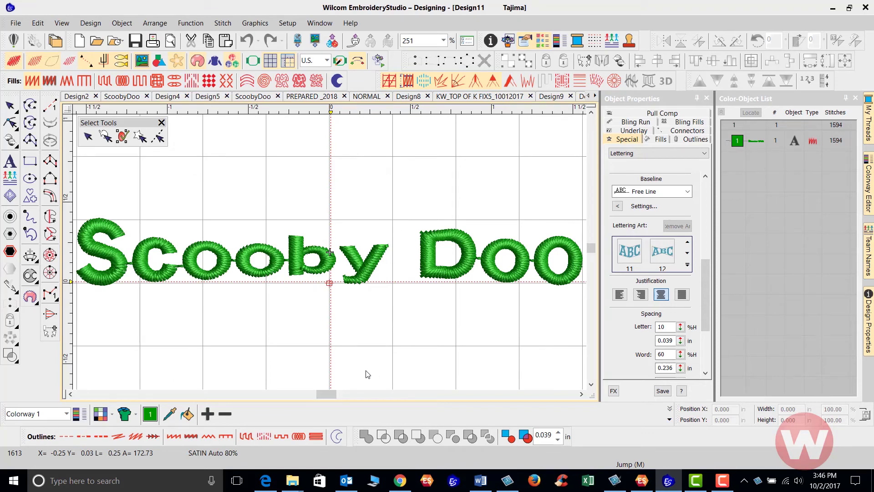
Step: Edit the lettering text to 'Scrappy Doo' and update the stitched lettering
left_click(434, 271)
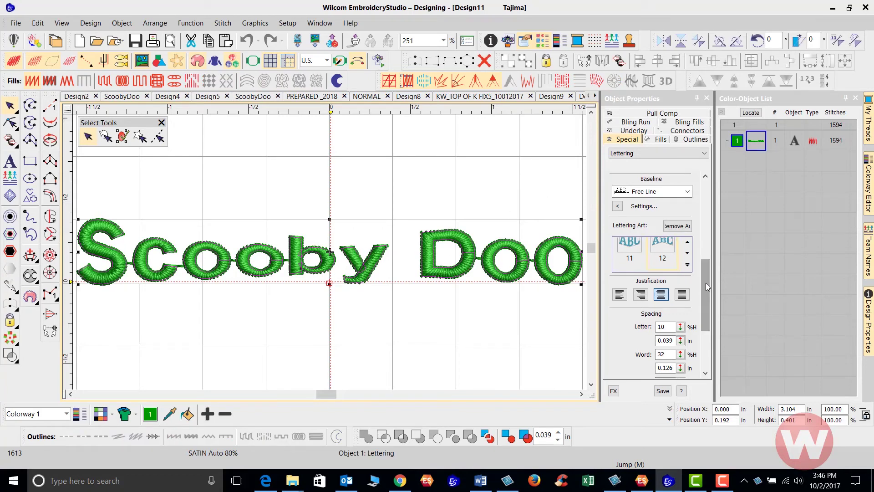
left_click_drag(705, 283, 705, 187)
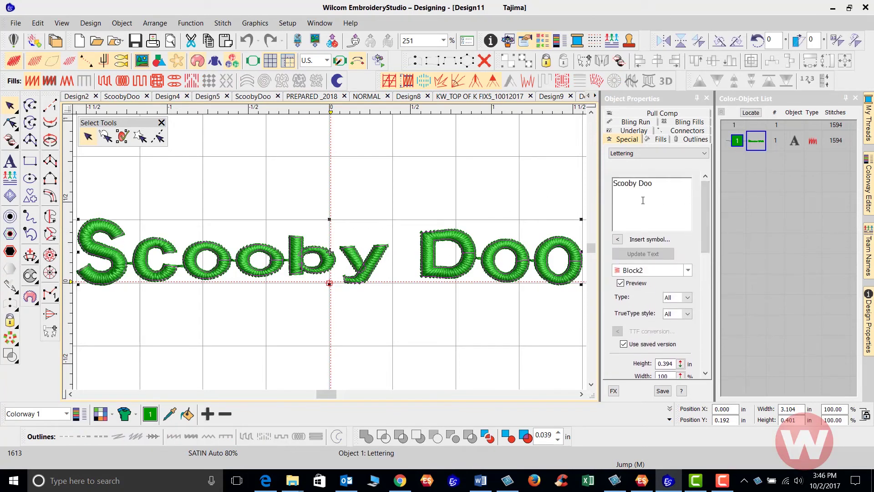
left_click(633, 183)
key("BackSpace")
key("BackSpace")
key("BackSpace")
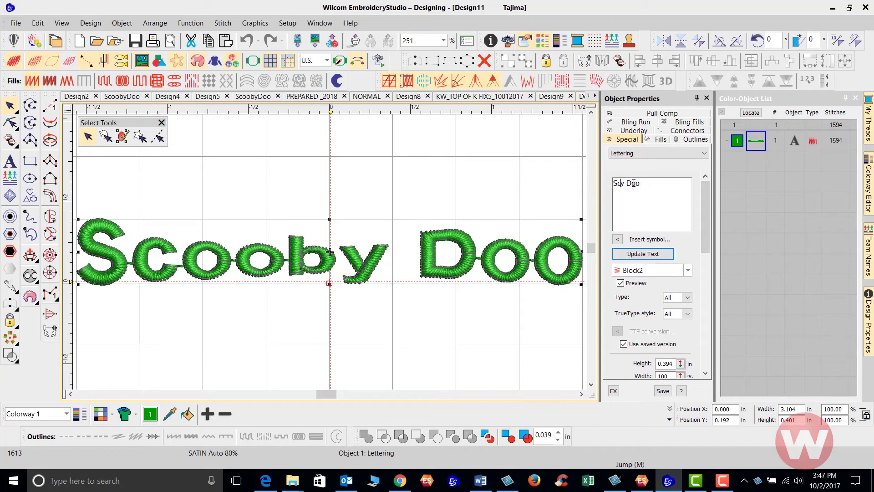
type("rapp")
left_click(642, 254)
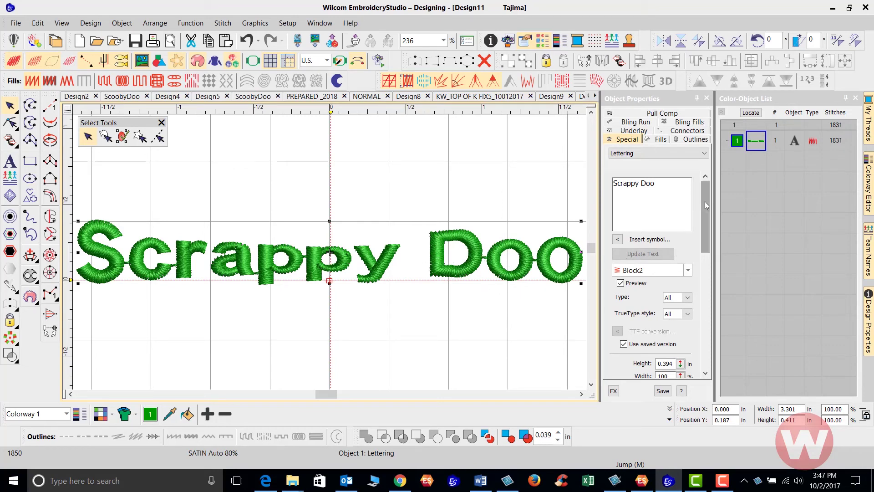
mouse_move(705, 201)
left_mouse_down()
mouse_move(709, 304)
mouse_move(634, 302)
left_mouse_up()
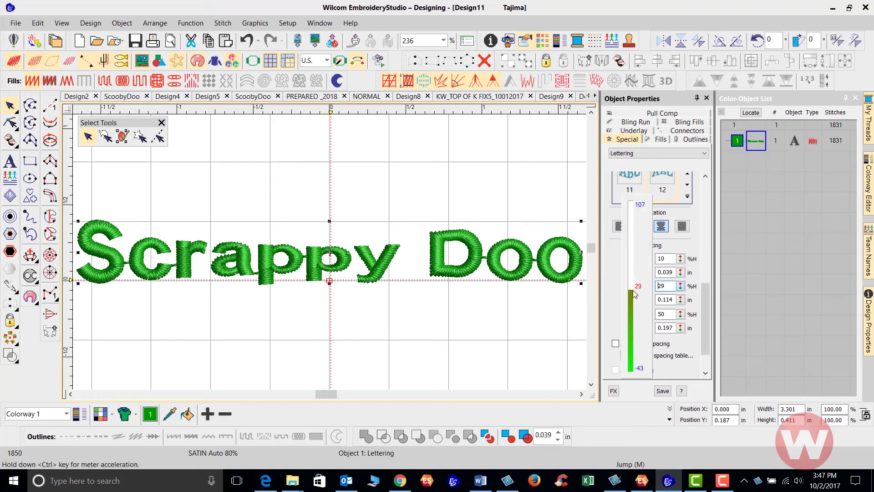